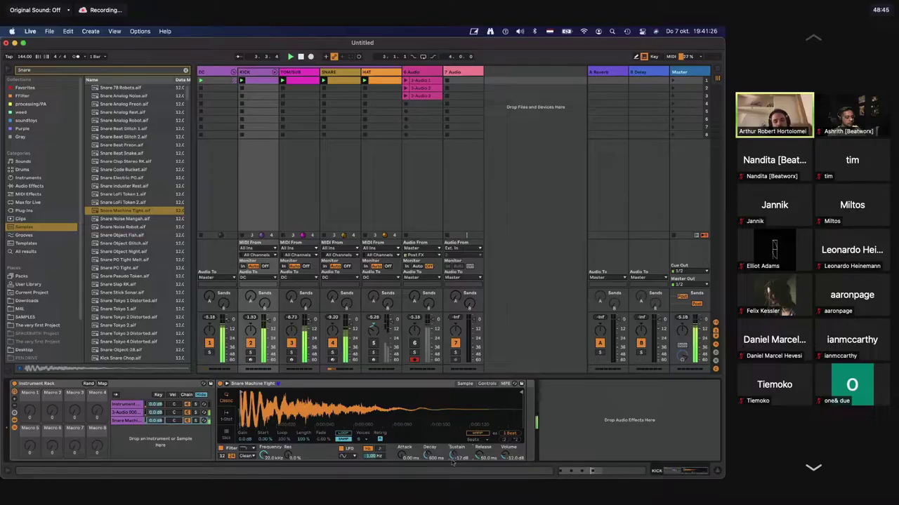
# Step: Lower the Snare Machine Tight sampler's sustain to -inf dB and reduce the volume of its chain in the Instrument Rack
pyautogui.moveTo(454, 457); pyautogui.dragTo(454, 469)
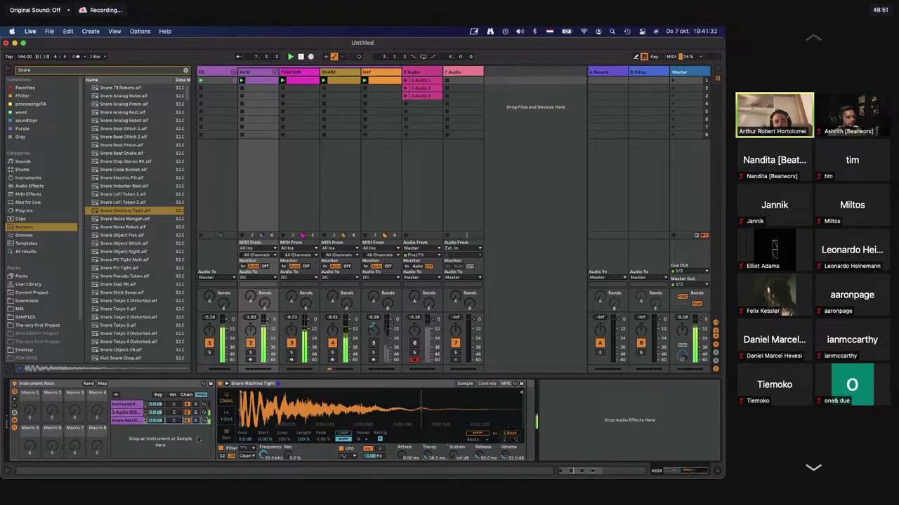
pyautogui.click(154, 421)
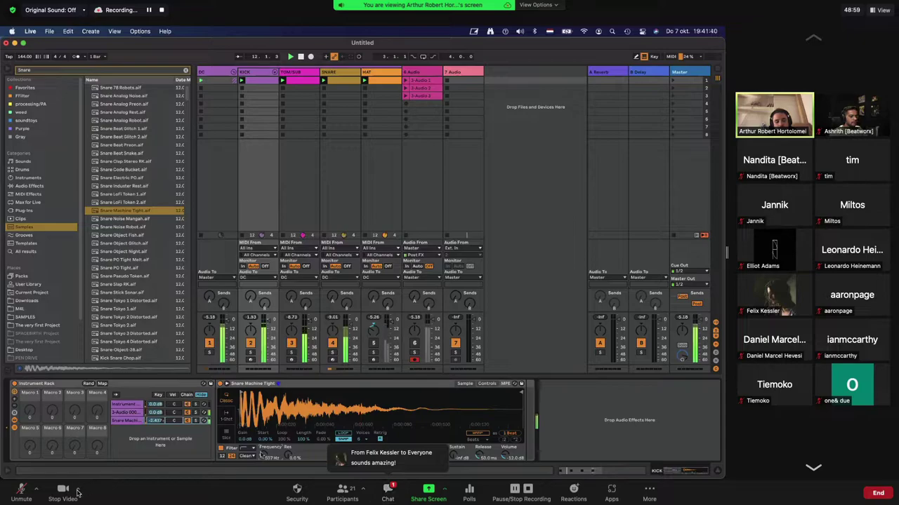
# Step: Turn off the webcam in the Zoom meeting, look through the earlier chat messages and close the chat window
pyautogui.click(54, 496)
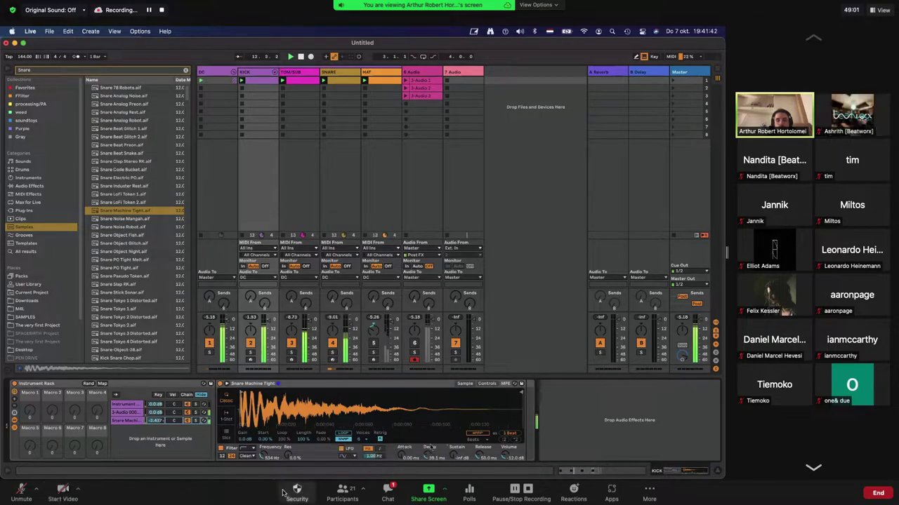
pyautogui.click(387, 497)
pyautogui.scroll(3, 401, 141)
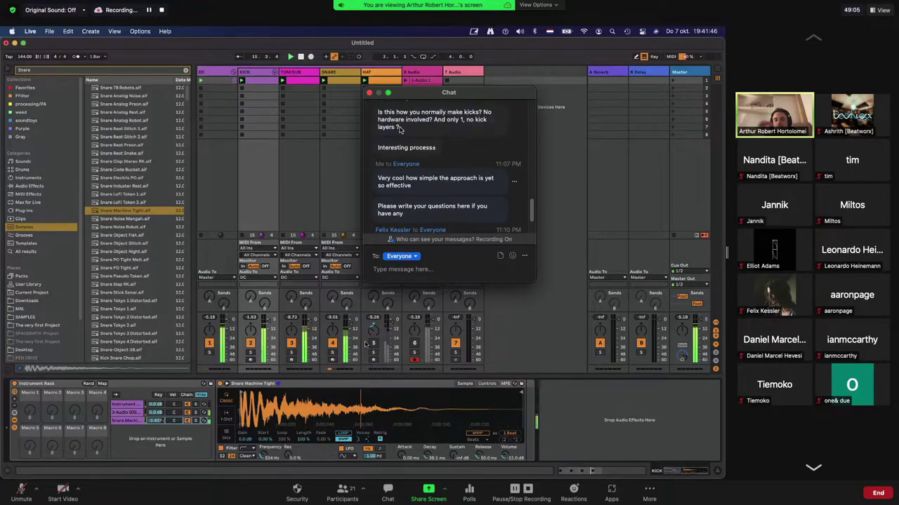
pyautogui.click(369, 92)
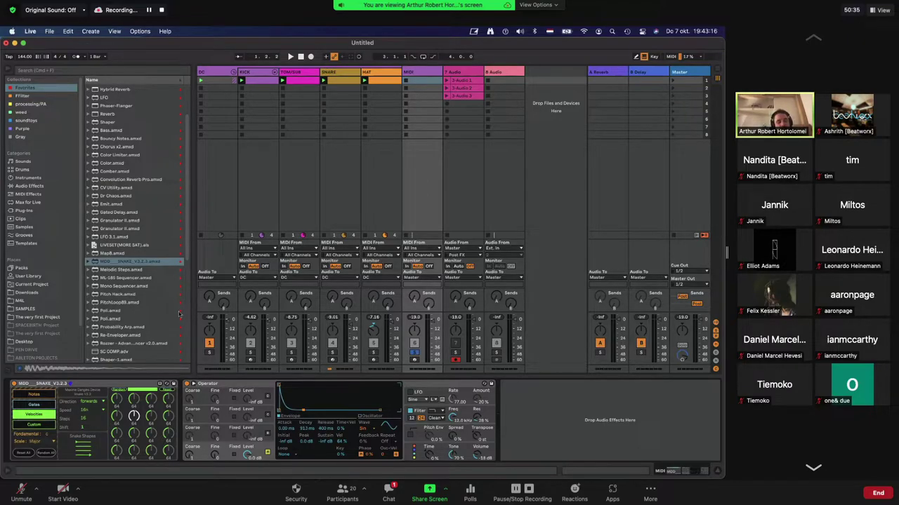
# Step: Raise the output volume of the Operator on the MIDI track to about -8.9 dB
pyautogui.click(221, 384)
pyautogui.moveTo(475, 452); pyautogui.dragTo(477, 439)
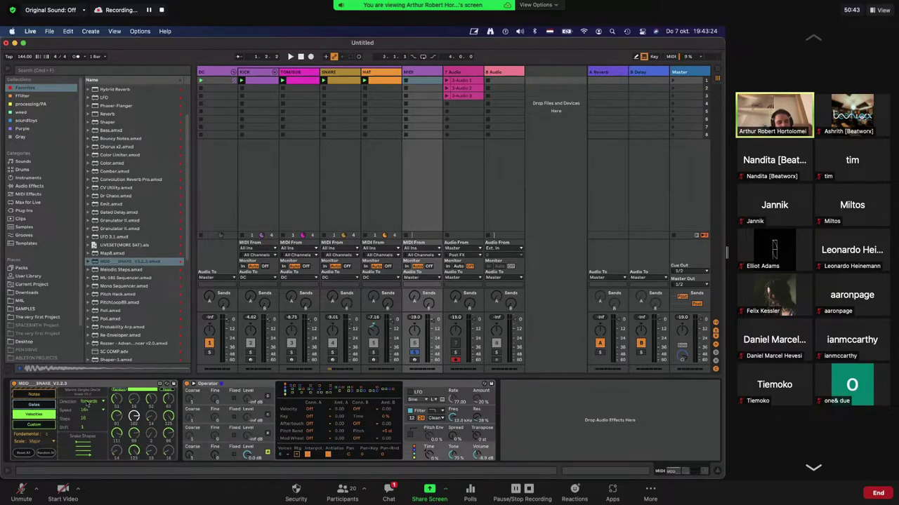
# Step: Show the Snake sequencer's notes, set their scale to PelogSelisir, and lower the level of Operator's active oscillator
pyautogui.click(45, 396)
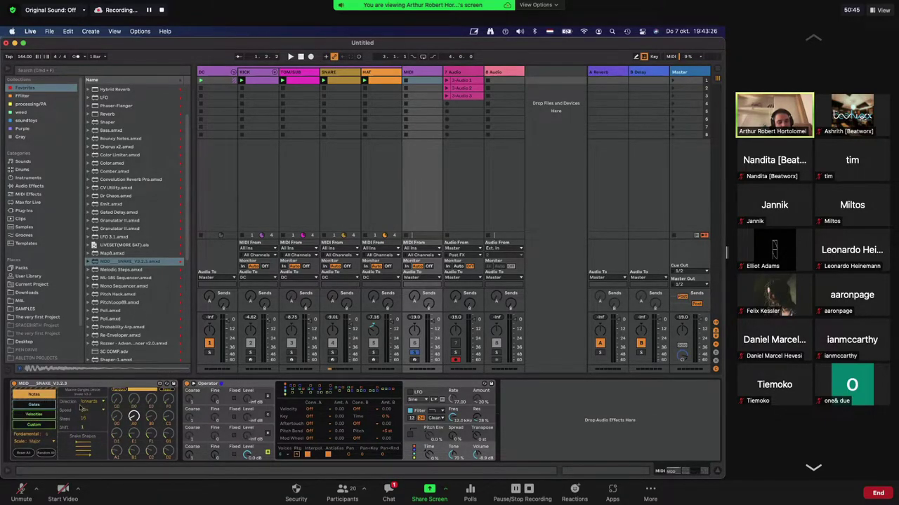
pyautogui.click(39, 444)
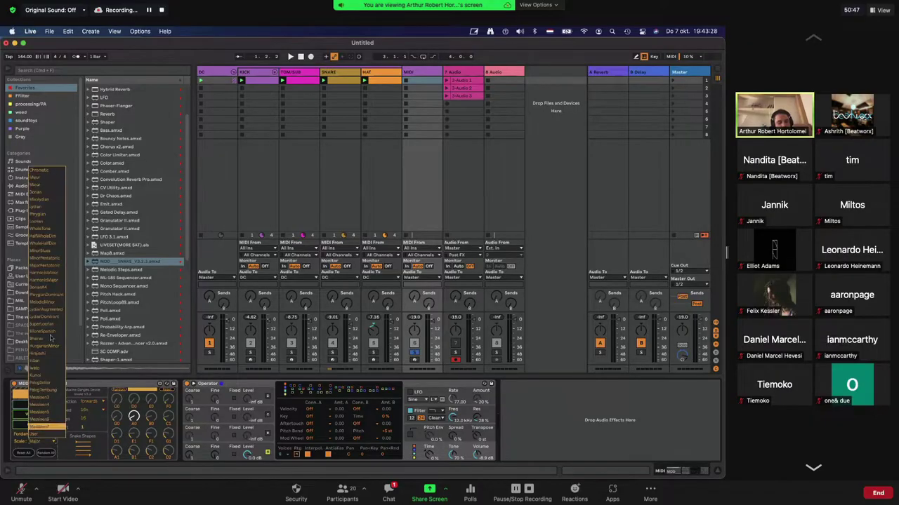
pyautogui.click(46, 390)
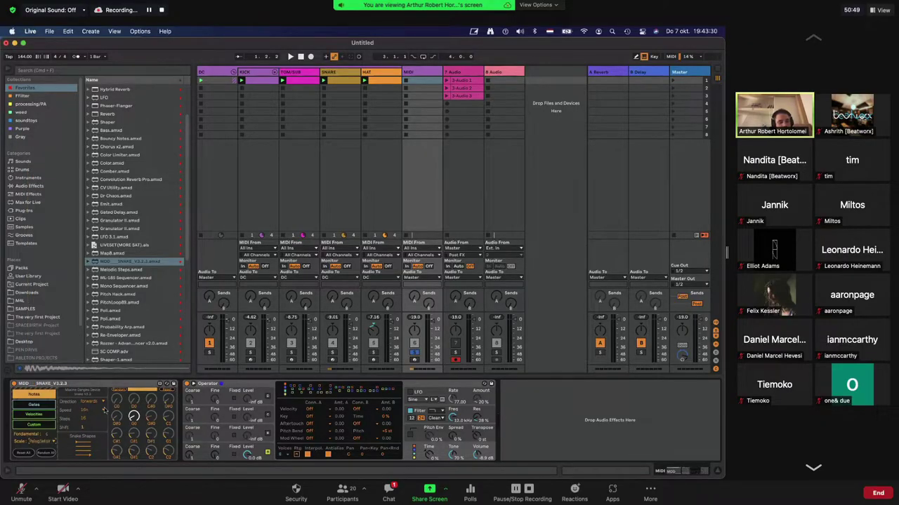
pyautogui.click(47, 444)
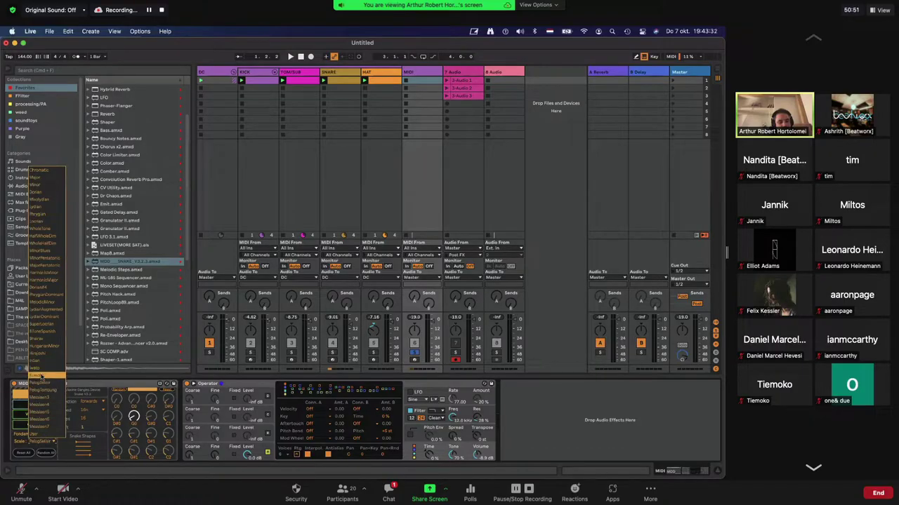
pyautogui.click(48, 383)
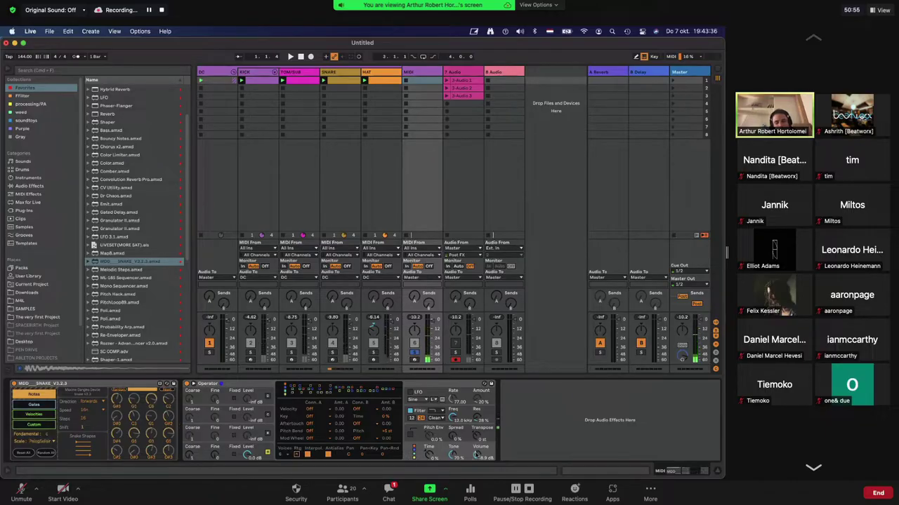
pyautogui.click(249, 456)
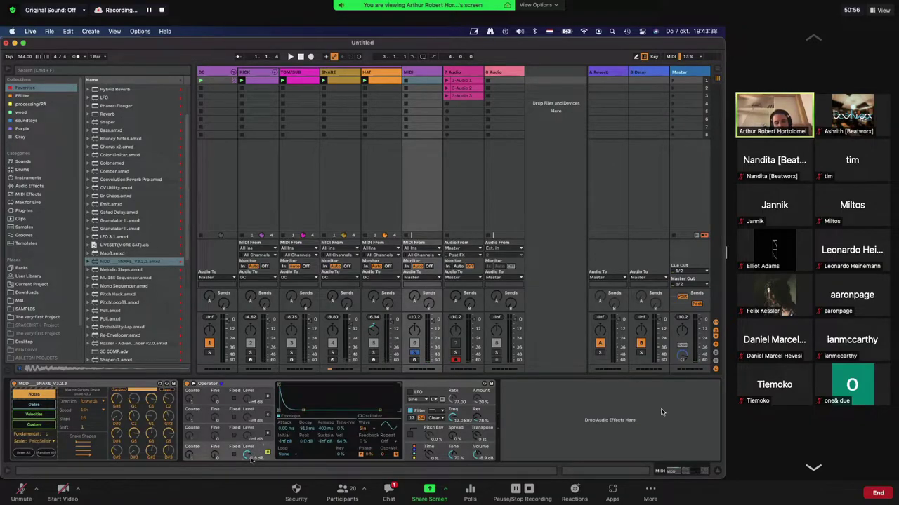
# Step: Check the Zoom meeting chat and close it again
pyautogui.click(389, 492)
pyautogui.click(368, 94)
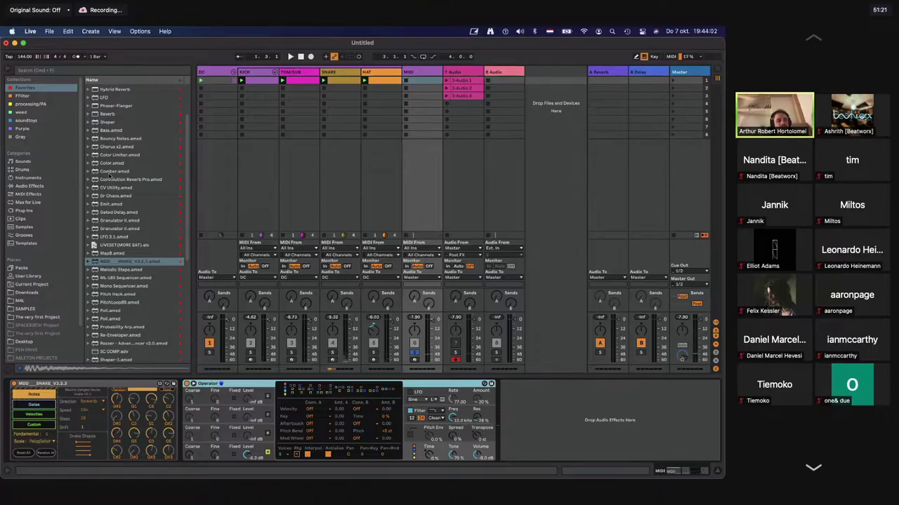
# Step: Add a Gated Delay and an LFO from the Favorites collection after the Operator on the MIDI track
pyautogui.scroll(-5, 122, 166)
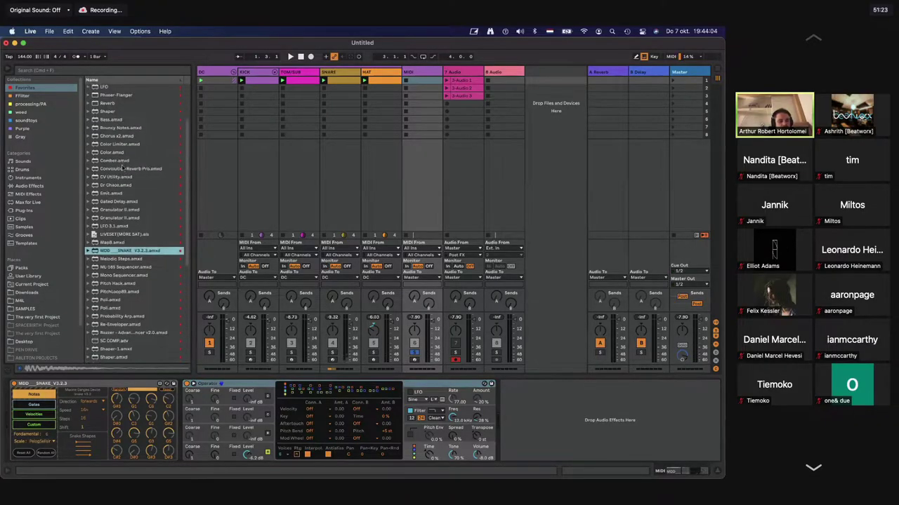
pyautogui.scroll(9, 131, 214)
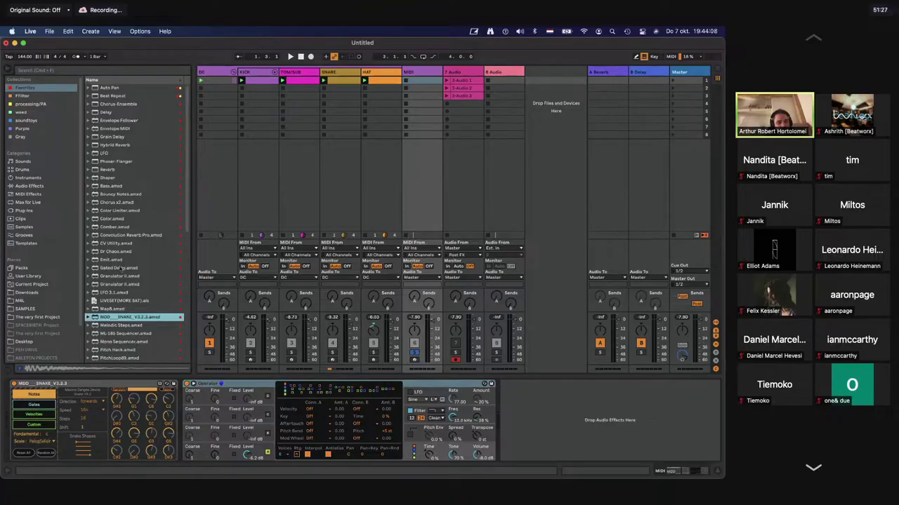
pyautogui.click(121, 268)
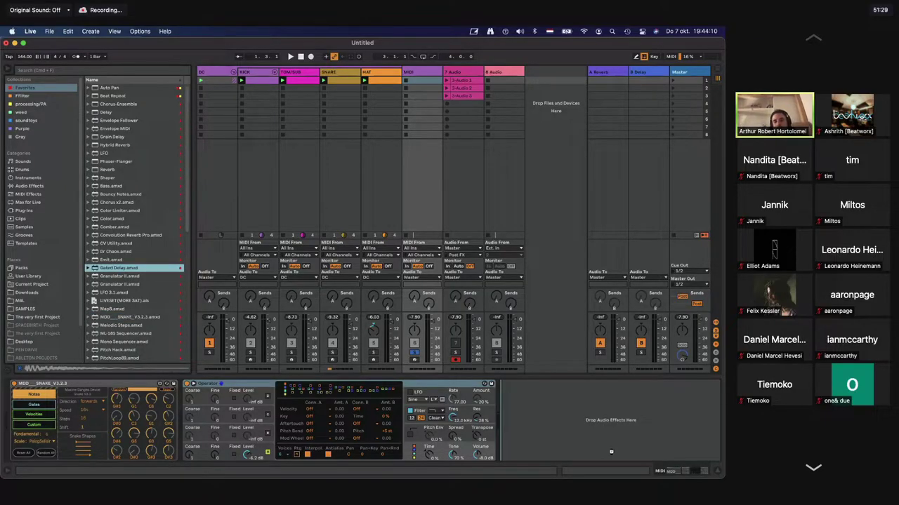
pyautogui.moveTo(611, 452); pyautogui.dragTo(611, 452)
pyautogui.moveTo(103, 153); pyautogui.dragTo(687, 420)
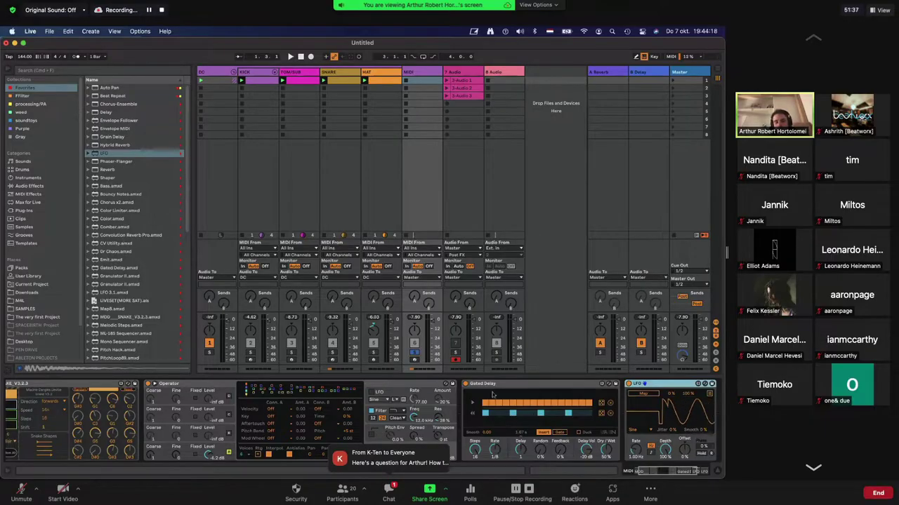
# Step: Read the newest question in the meeting chat and close the chat window
pyautogui.click(388, 491)
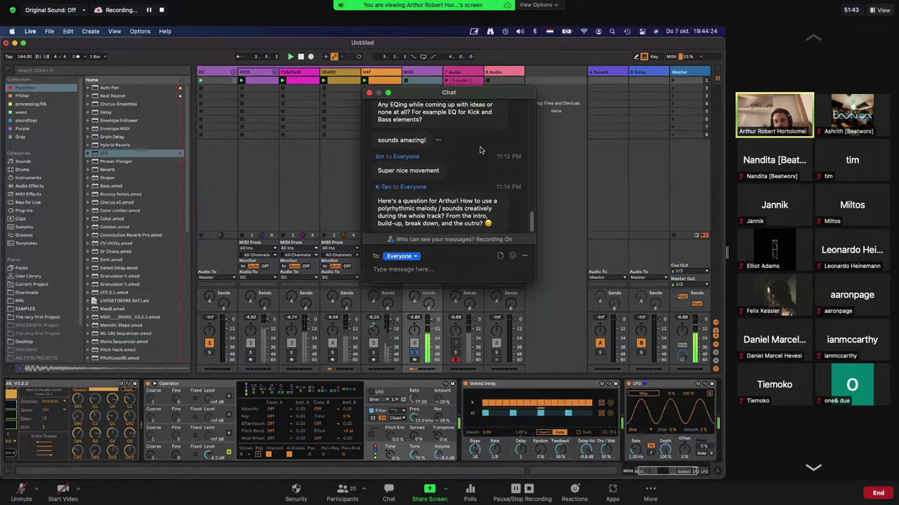
pyautogui.click(369, 94)
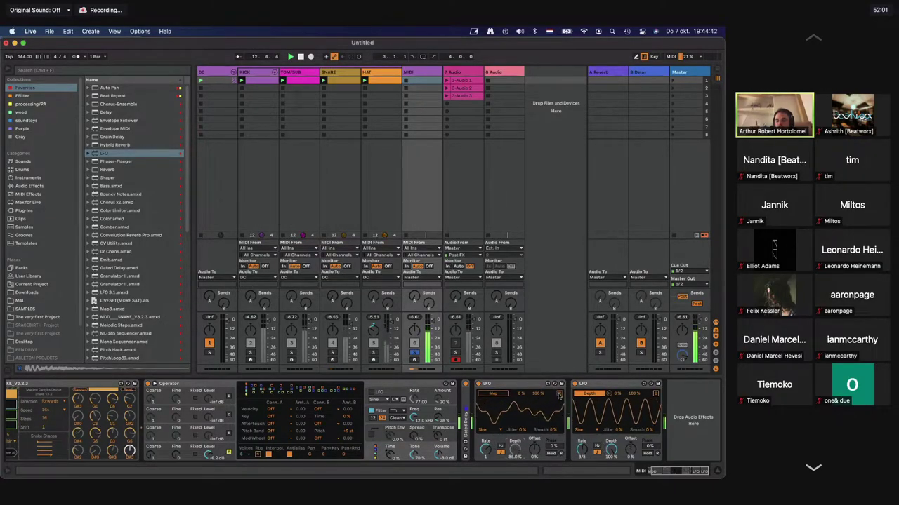
# Step: Map the first LFO to the Phase of the second LFO and set the first LFO's synced rate to 2
pyautogui.click(560, 396)
pyautogui.click(649, 447)
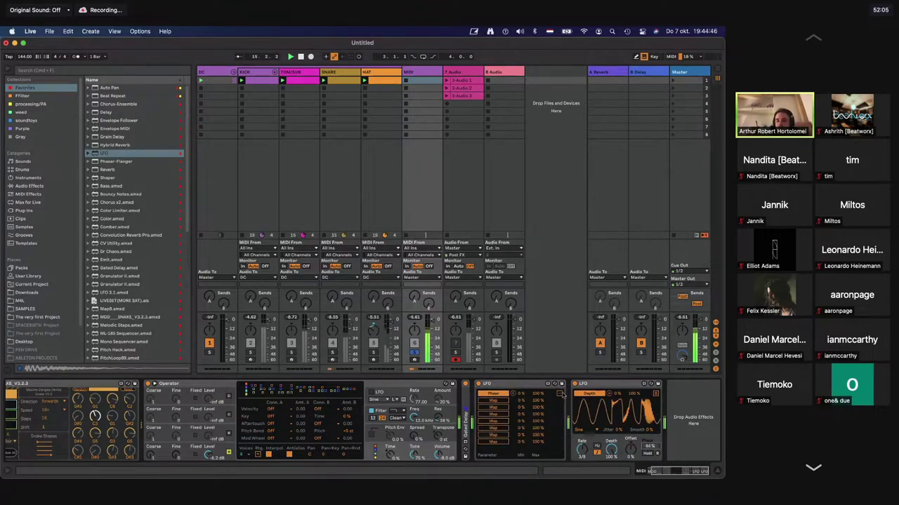
pyautogui.click(559, 395)
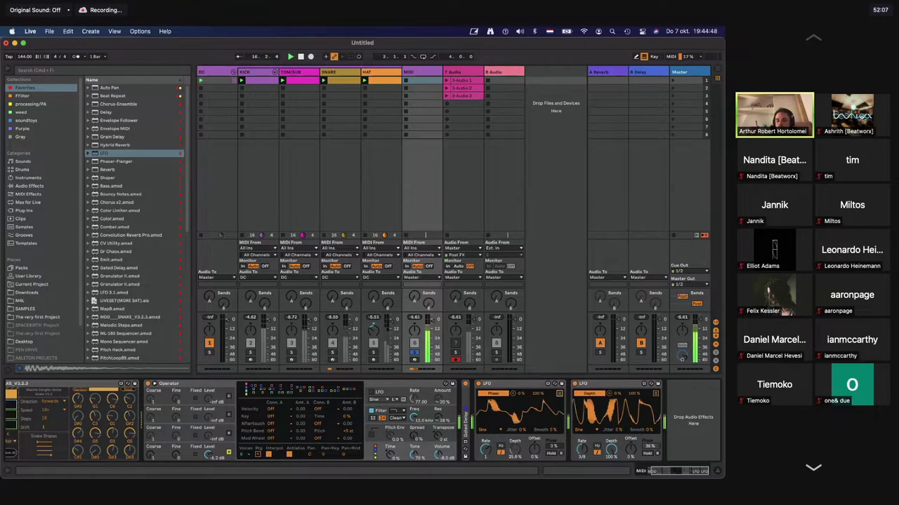
pyautogui.moveTo(488, 450); pyautogui.dragTo(487, 448)
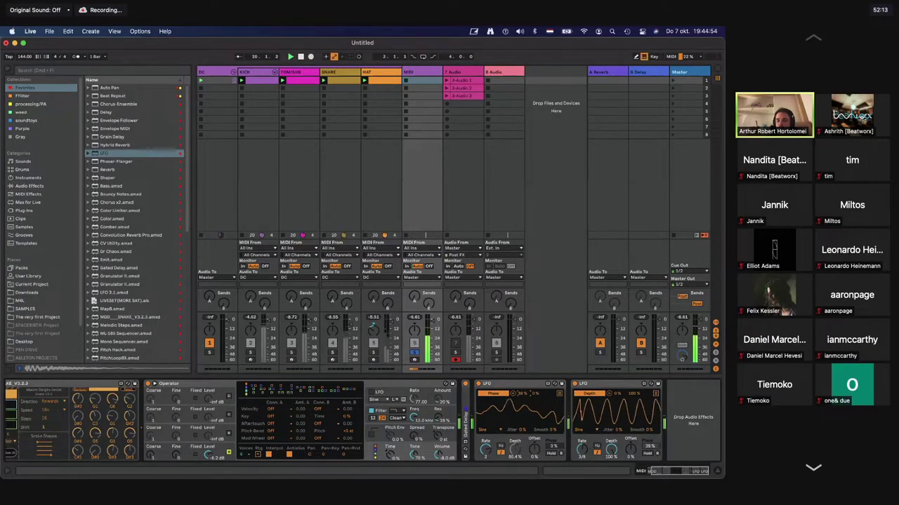
# Step: Assign the first LFO's second mapping slot to a note knob in the Snake sequencer
pyautogui.click(559, 394)
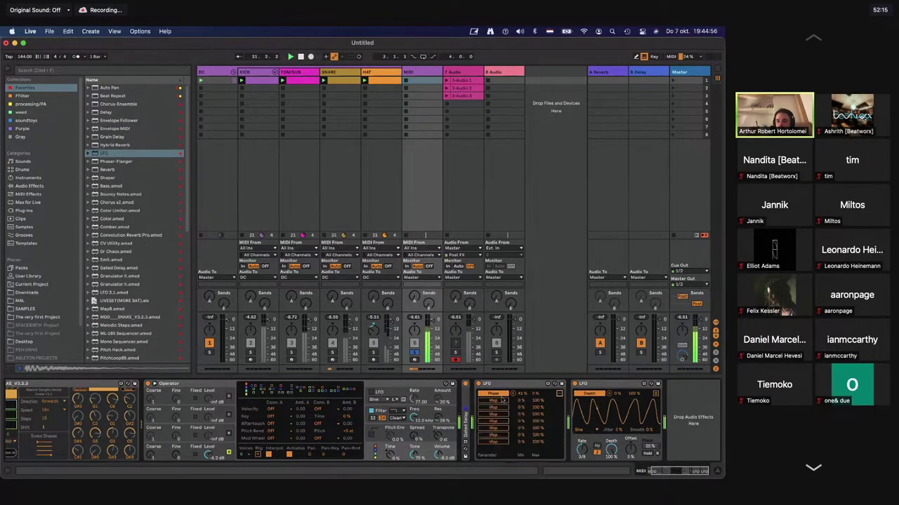
pyautogui.click(494, 400)
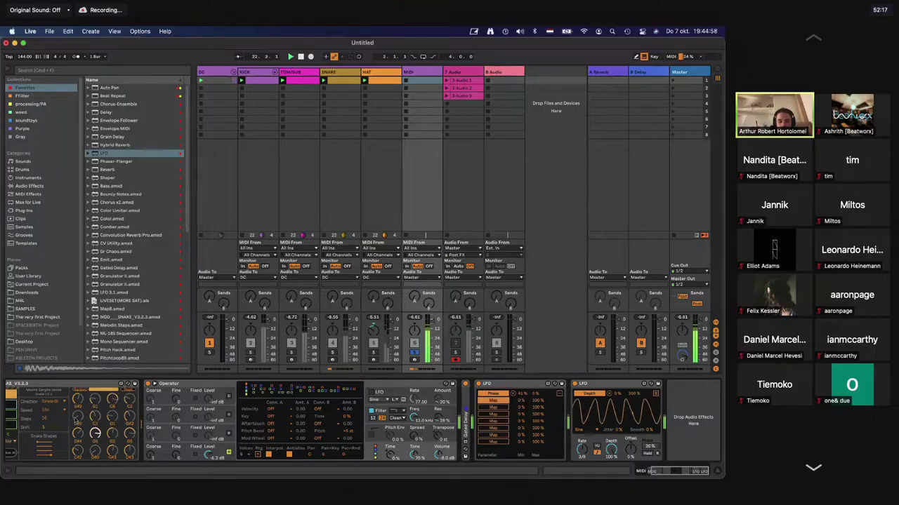
pyautogui.click(112, 415)
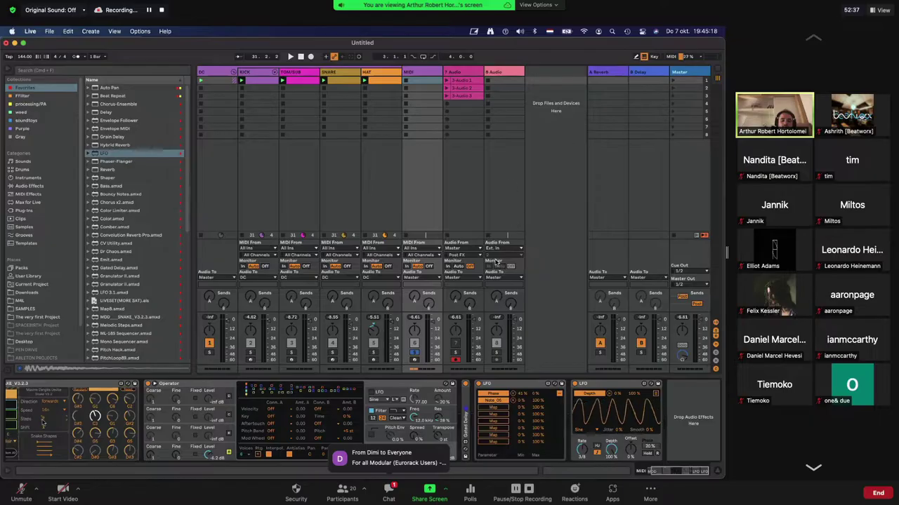
# Step: Read the new message in the meeting chat, close it, and admit the participant from the waiting room
pyautogui.click(388, 492)
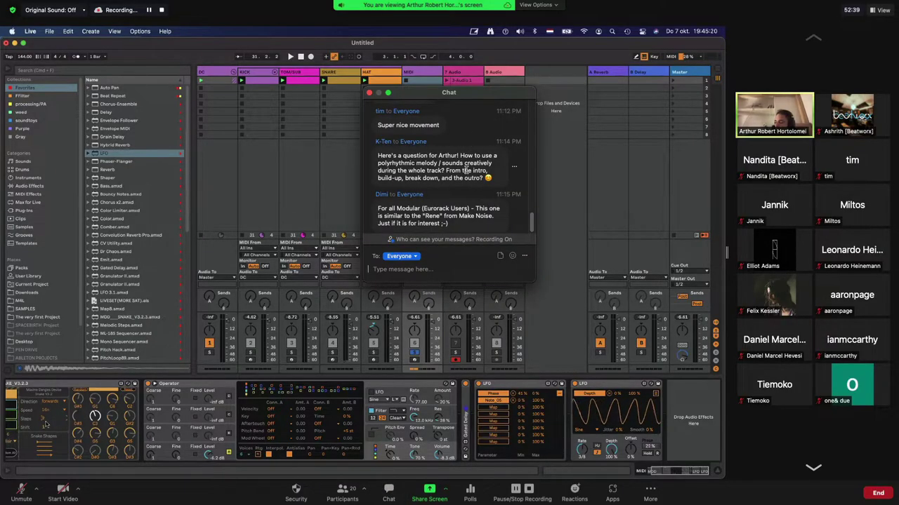
pyautogui.click(370, 94)
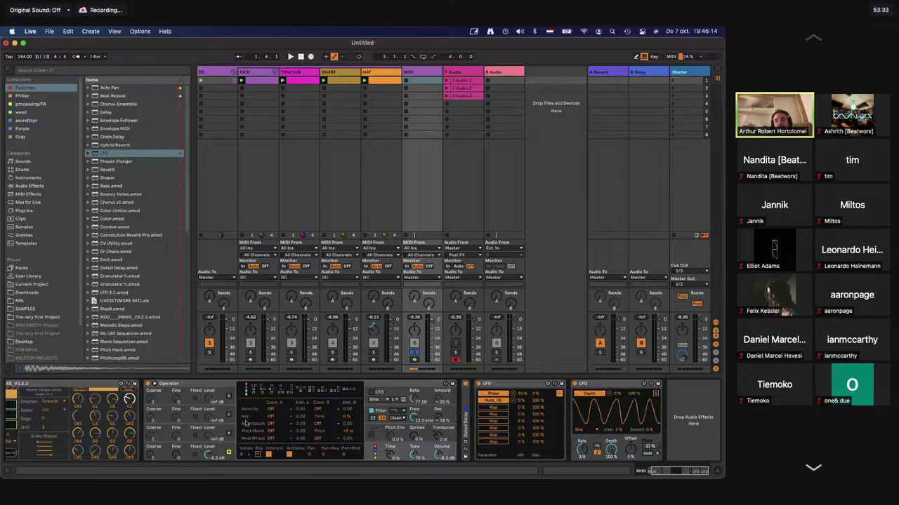
pyautogui.click(537, 418)
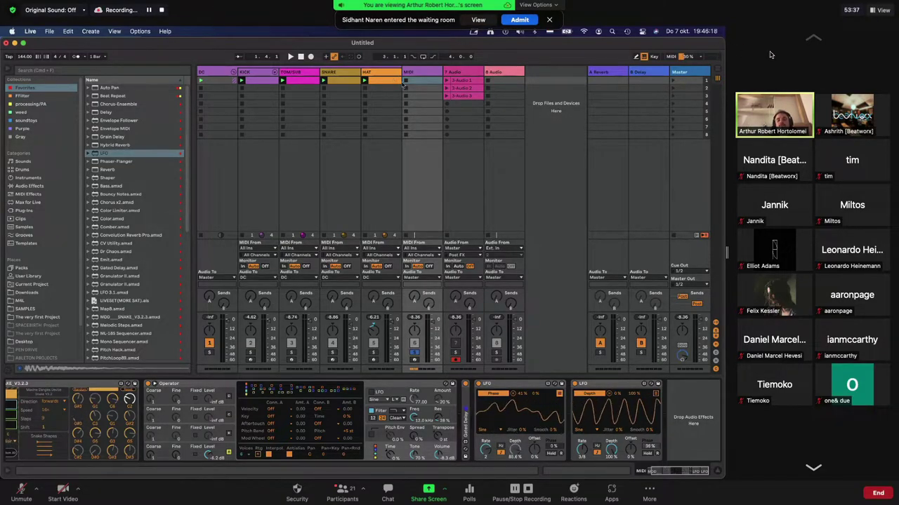
pyautogui.click(527, 20)
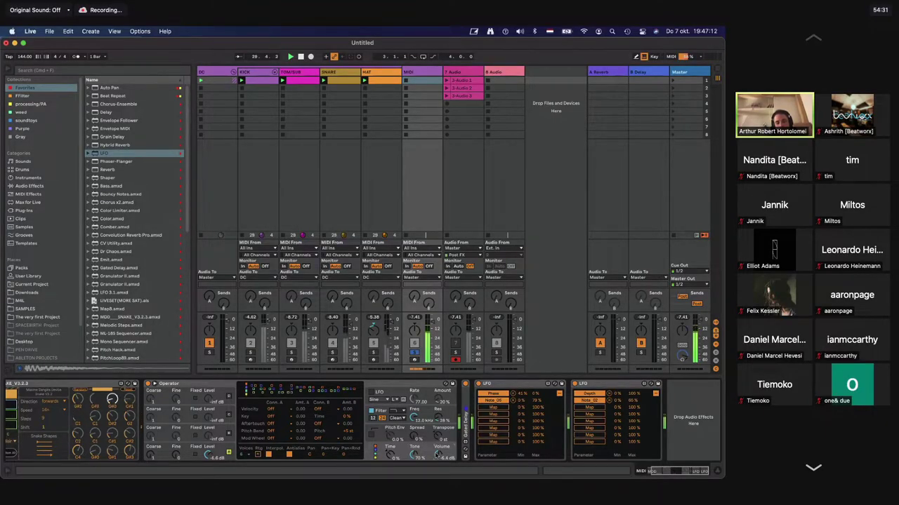
# Step: Collapse both LFO devices and raise Operator's filter frequency to about 18.5 kHz
pyautogui.doubleClick(497, 385)
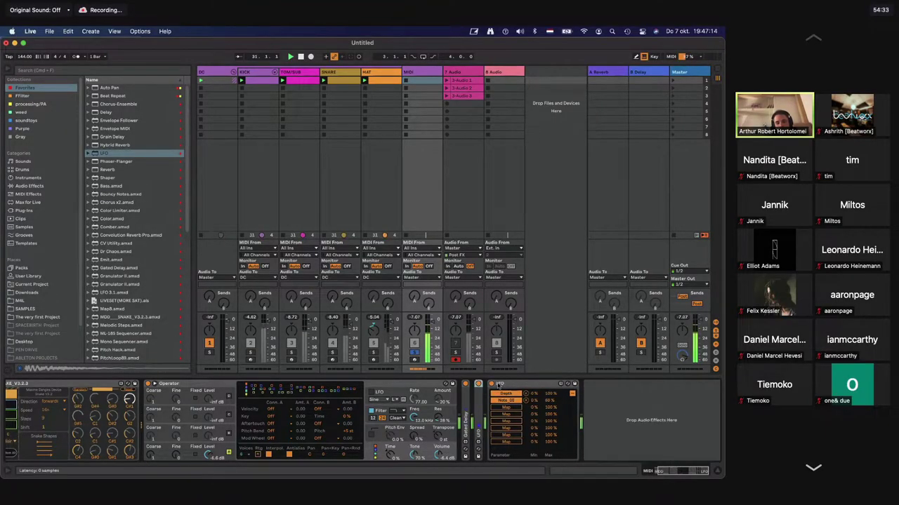
pyautogui.doubleClick(497, 385)
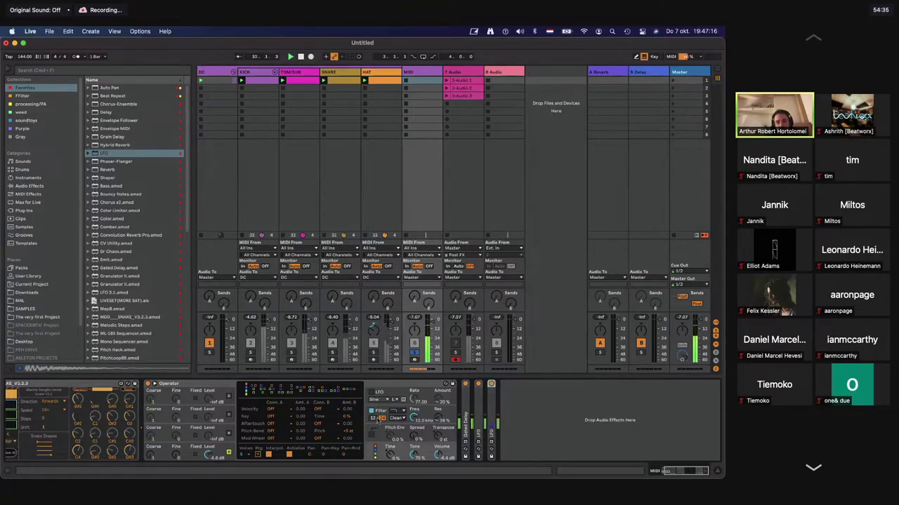
pyautogui.click(414, 417)
pyautogui.moveTo(414, 417); pyautogui.dragTo(414, 393)
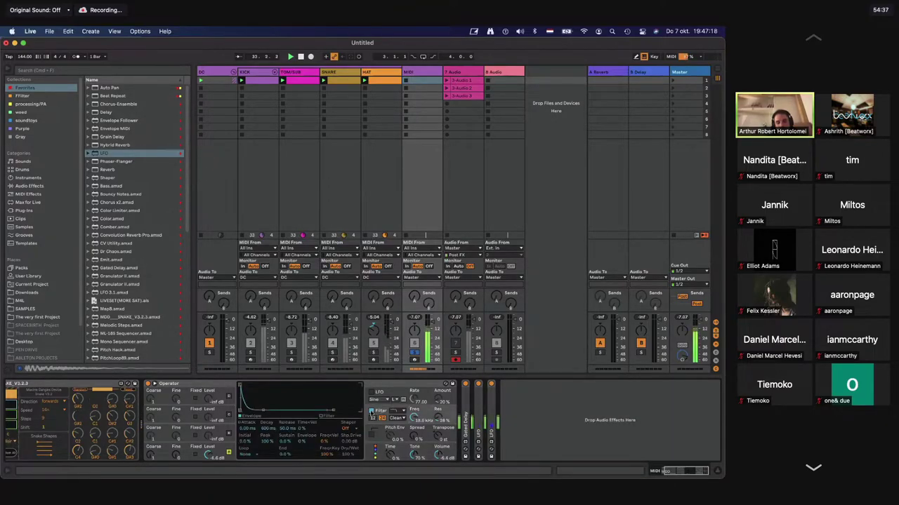
# Step: Set the level of Operator's active oscillator to about -6.7 dB and start playback
pyautogui.click(206, 454)
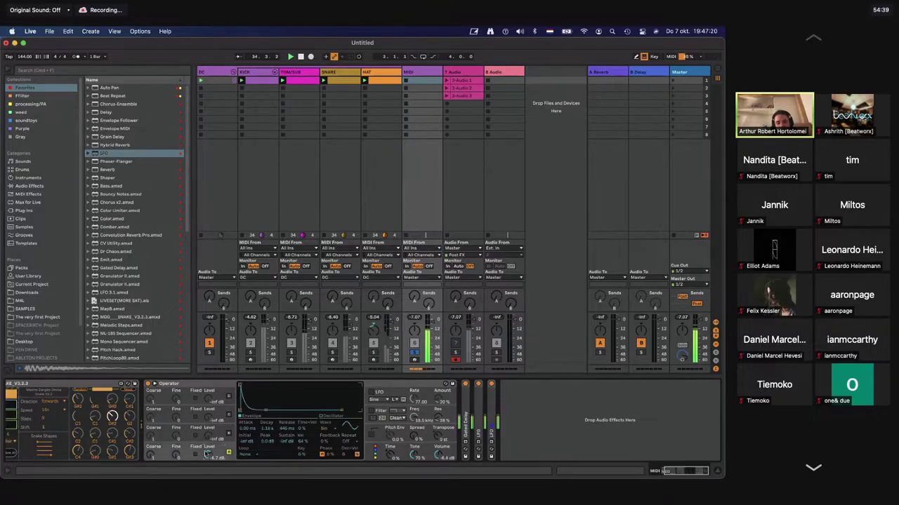
pyautogui.click(438, 455)
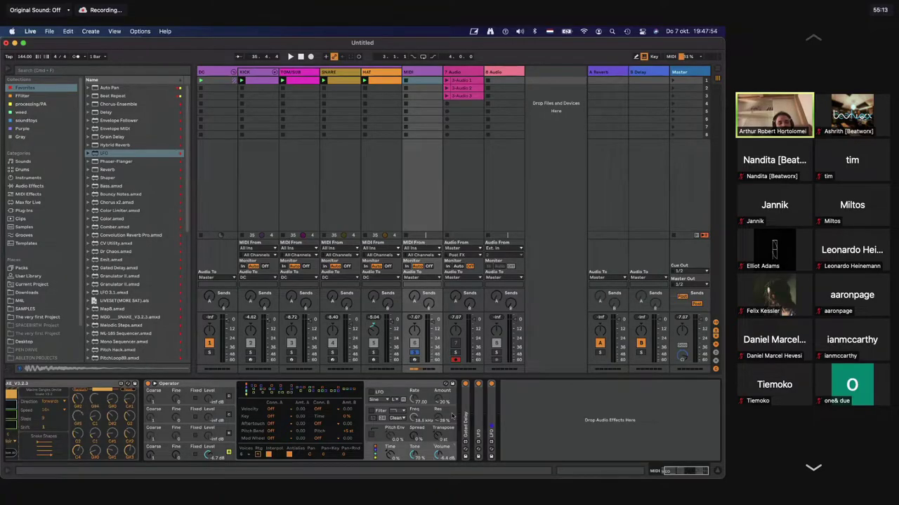
pyautogui.press('space')
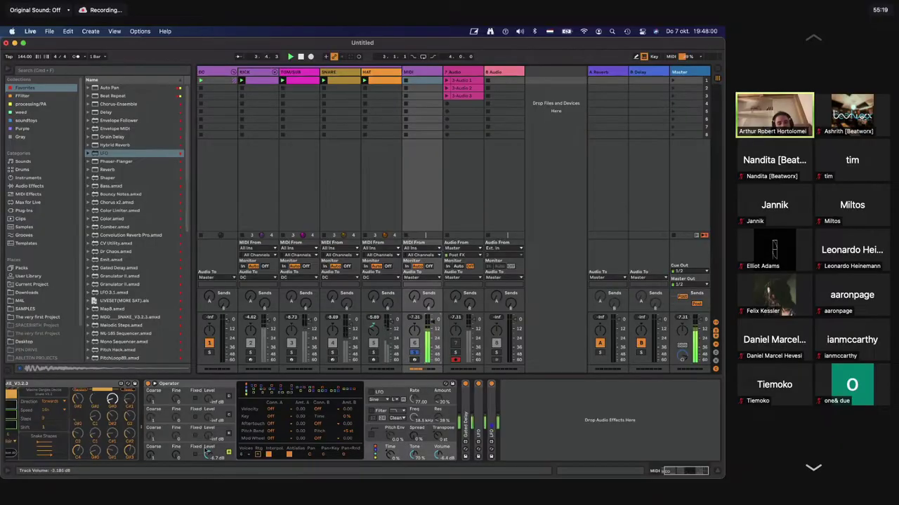
# Step: Bring in Operator's oscillator B as a modulator and shorten its envelope decay to about 66 ms
pyautogui.click(209, 435)
pyautogui.moveTo(209, 435); pyautogui.dragTo(247, 411)
pyautogui.click(209, 437)
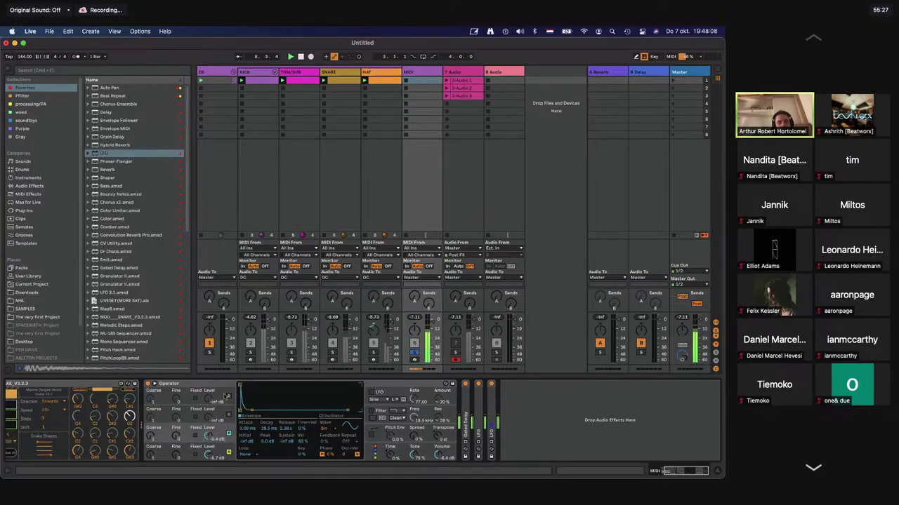
pyautogui.moveTo(248, 422); pyautogui.dragTo(261, 414)
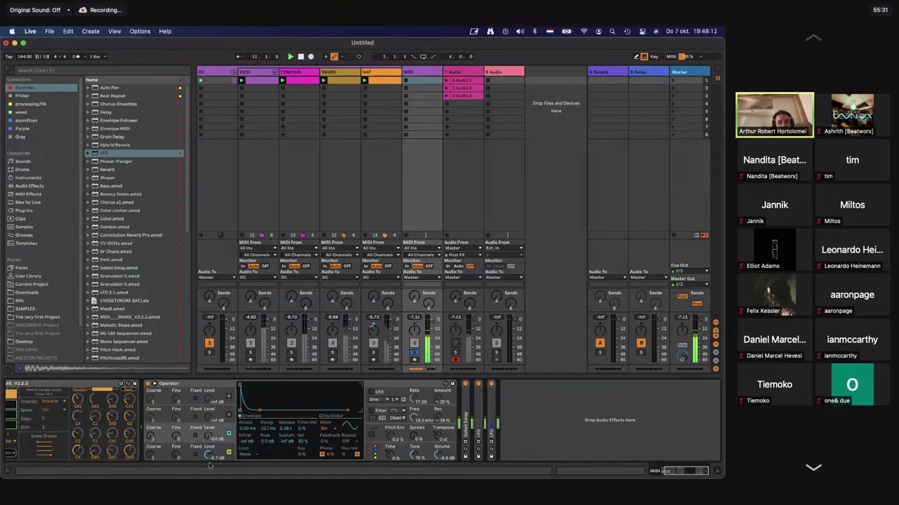
pyautogui.moveTo(258, 414); pyautogui.dragTo(247, 413)
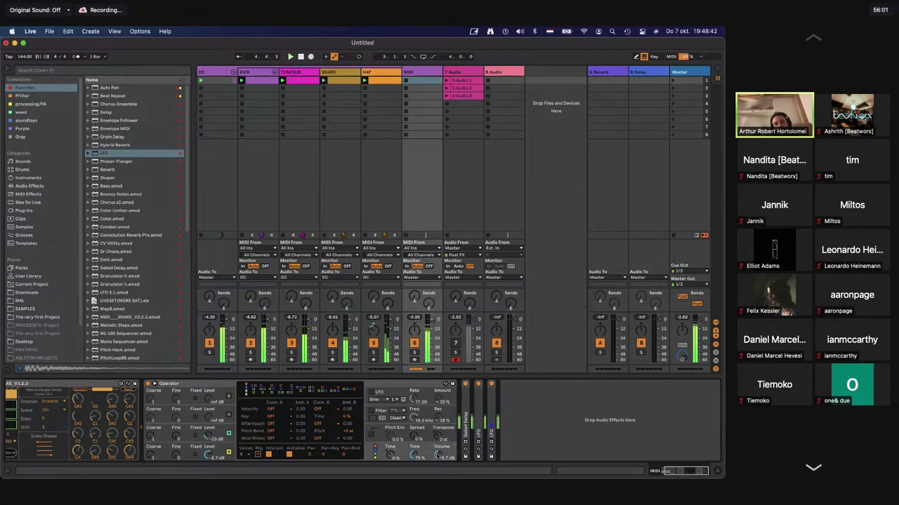
# Step: Browse the audio effects and expand the Dynamics folder
pyautogui.click(64, 186)
pyautogui.click(89, 112)
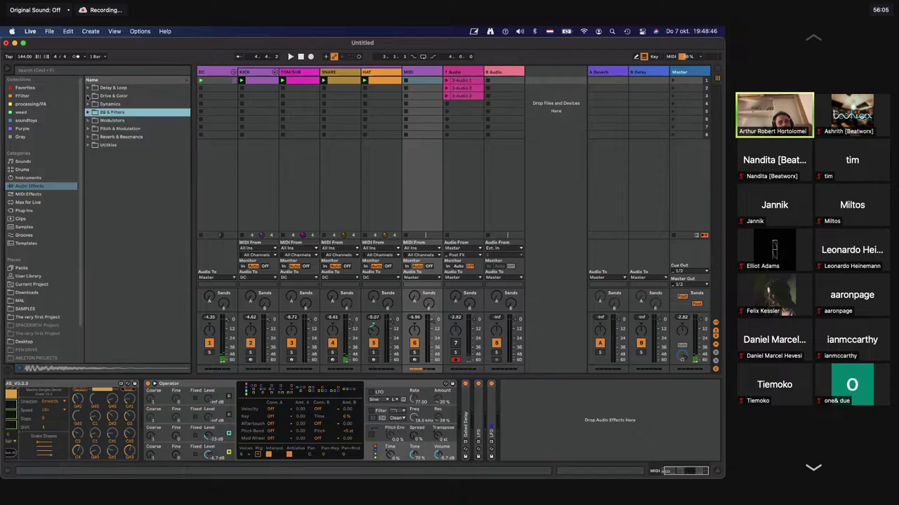
pyautogui.click(88, 103)
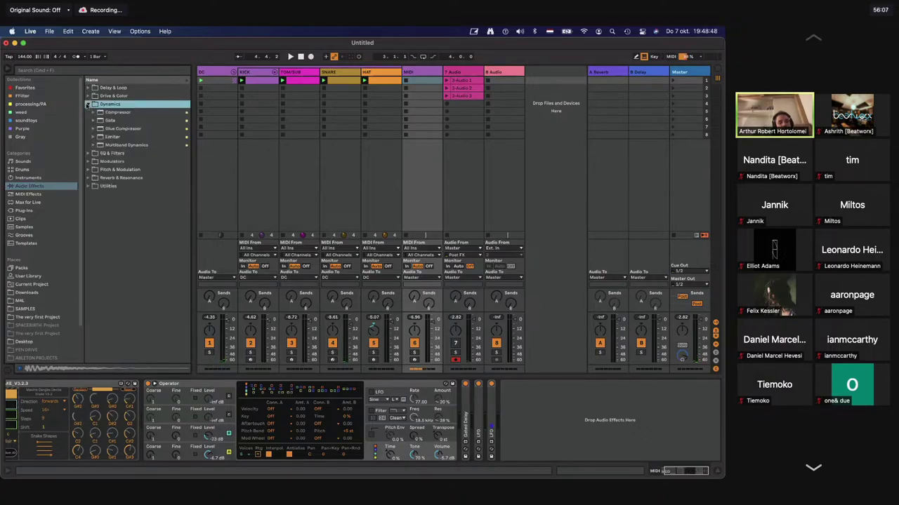
pyautogui.moveTo(113, 129); pyautogui.dragTo(514, 409)
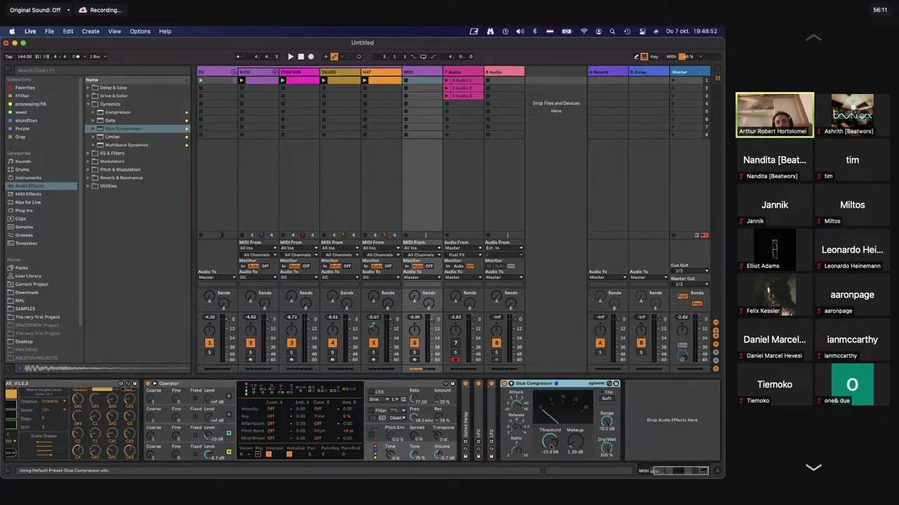
pyautogui.click(516, 386)
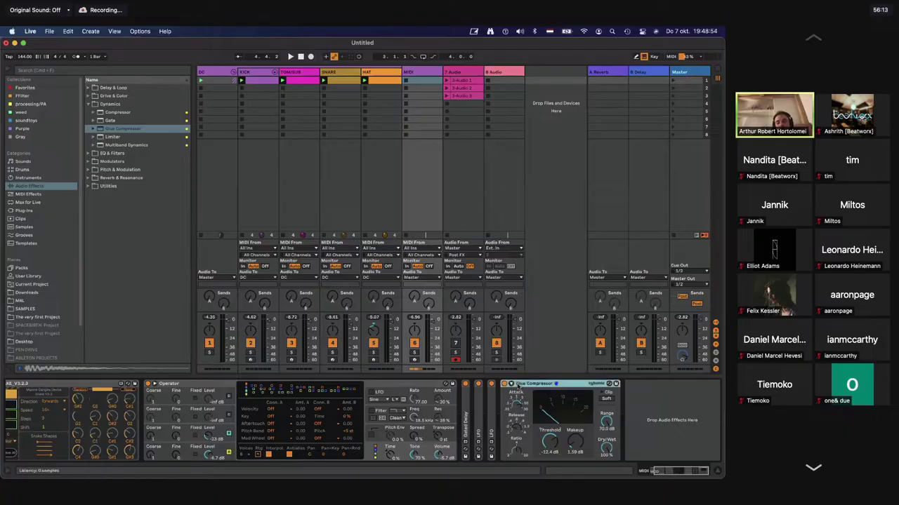
pyautogui.press('Delete')
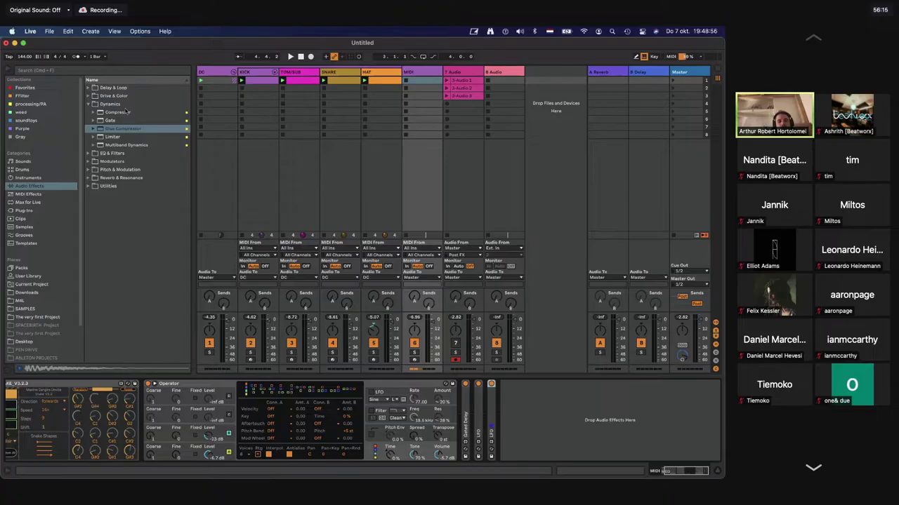
# Step: Add a Compressor at the end of the MIDI track's device chain and enable its sidechain with KICK as the source
pyautogui.click(126, 113)
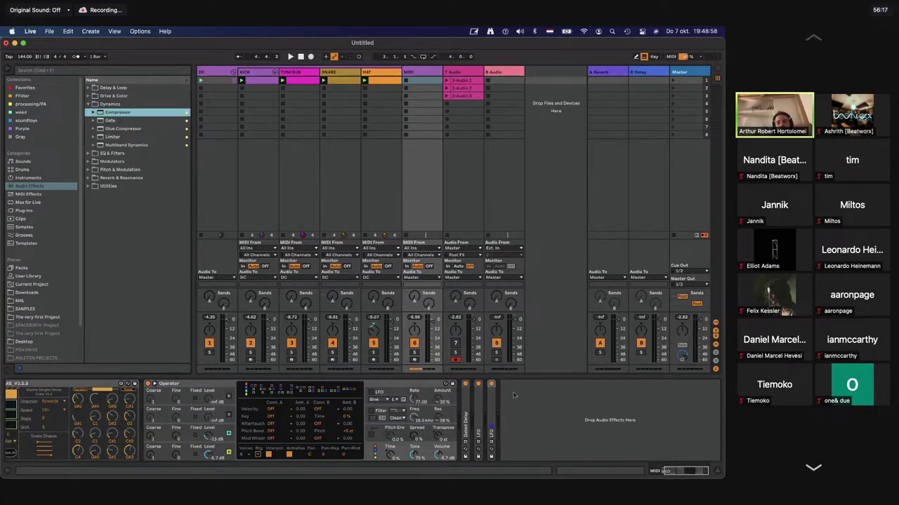
pyautogui.moveTo(513, 395); pyautogui.dragTo(516, 398)
pyautogui.click(511, 385)
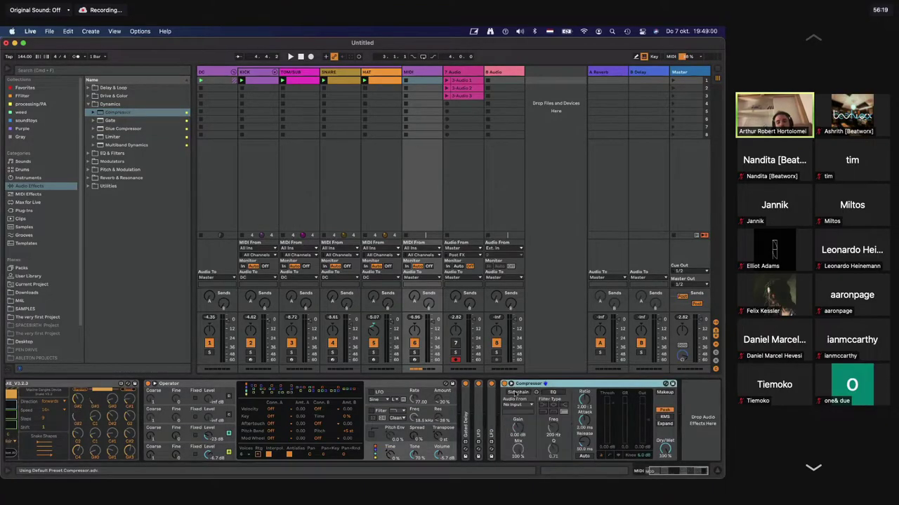
pyautogui.click(518, 392)
pyautogui.click(515, 405)
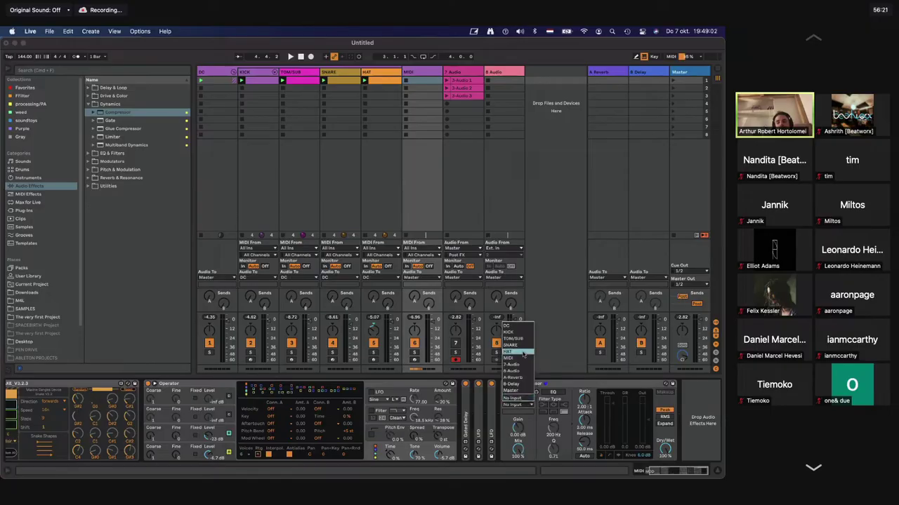
pyautogui.click(513, 332)
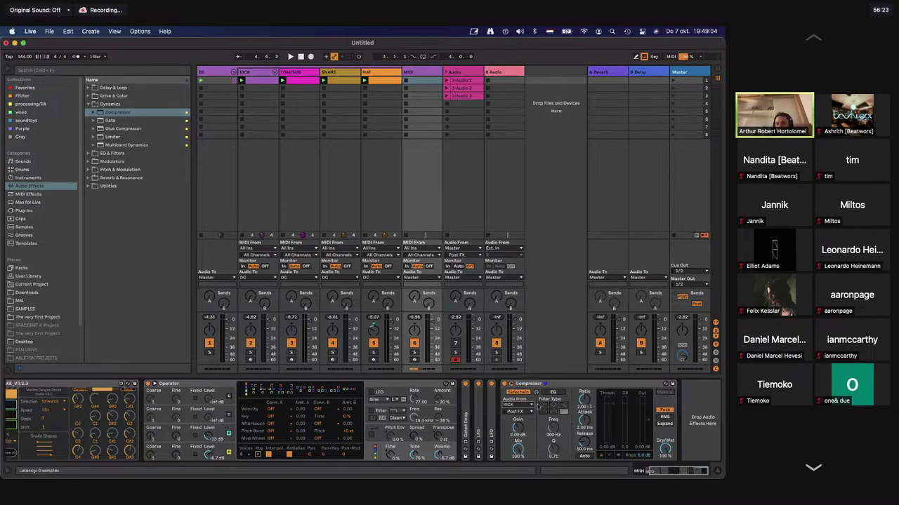
# Step: Enable the Compressor's sidechain EQ and set attack to 0.04 ms, release to 19.8 ms and threshold to about -13.8 dB during playback
pyautogui.click(542, 393)
pyautogui.moveTo(583, 425); pyautogui.dragTo(580, 447)
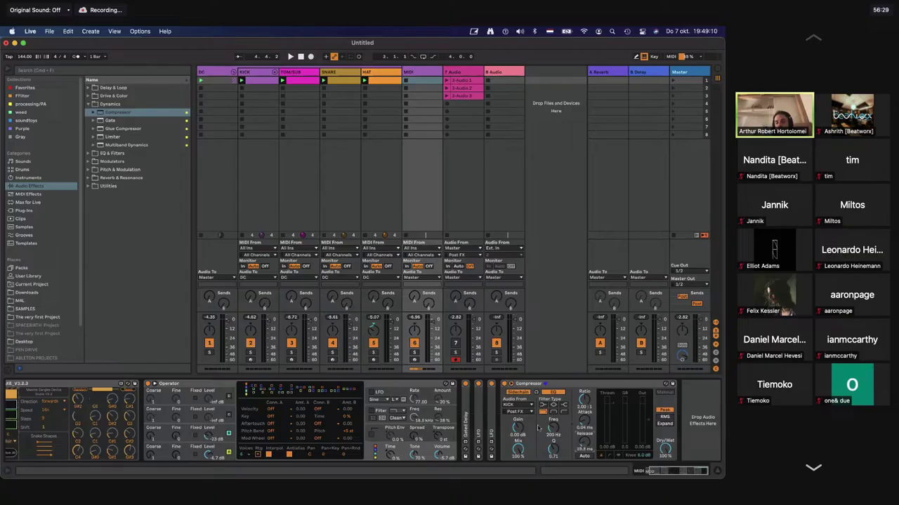
pyautogui.click(517, 410)
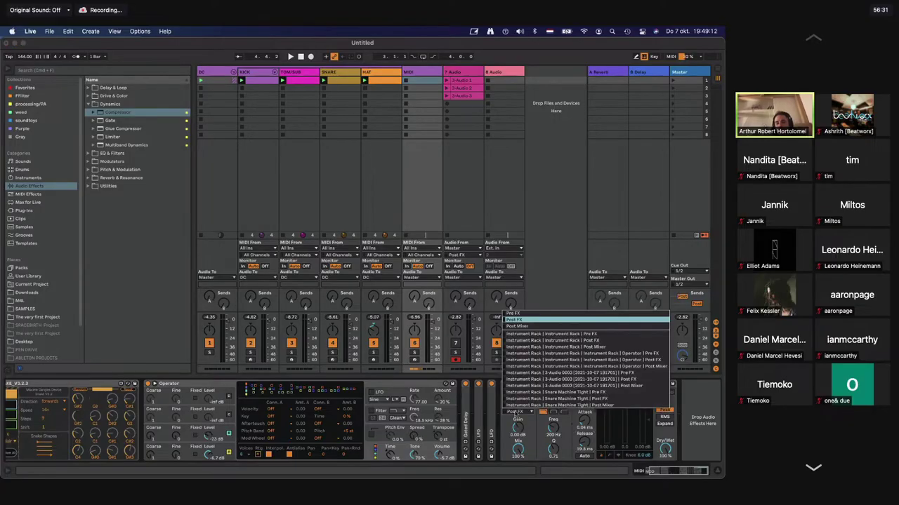
pyautogui.click(528, 426)
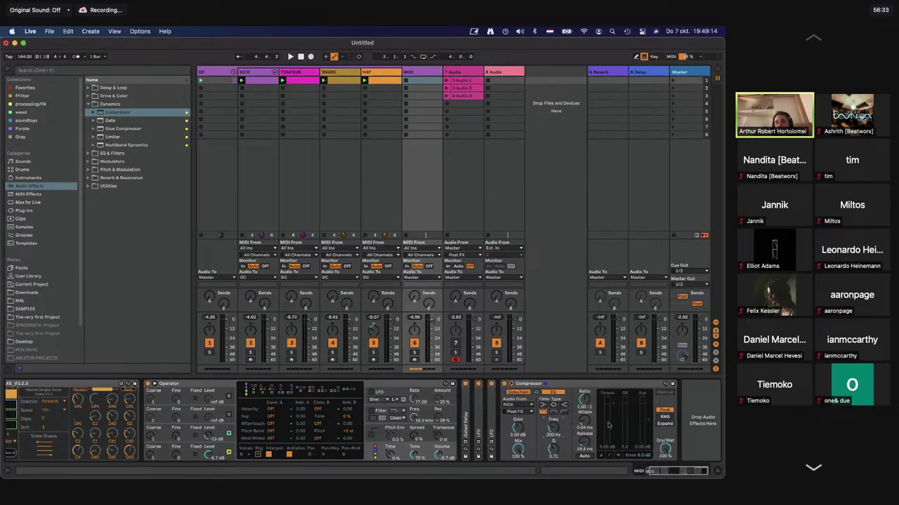
pyautogui.press('space')
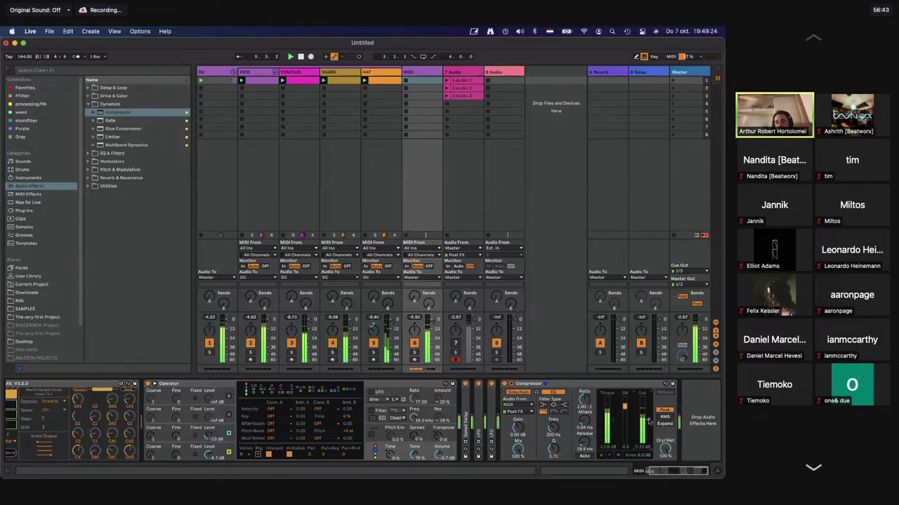
# Step: Switch Operator's oscillators A and B to fixed frequency mode
pyautogui.click(169, 415)
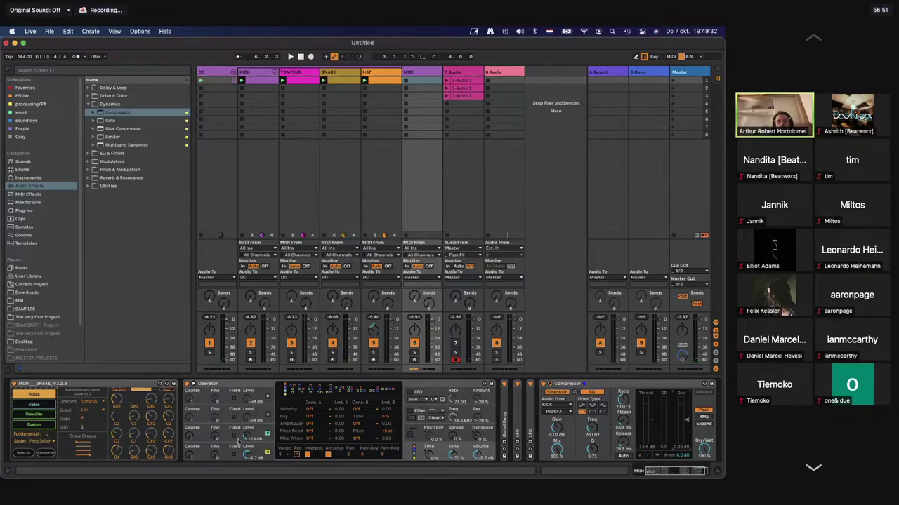
pyautogui.click(268, 447)
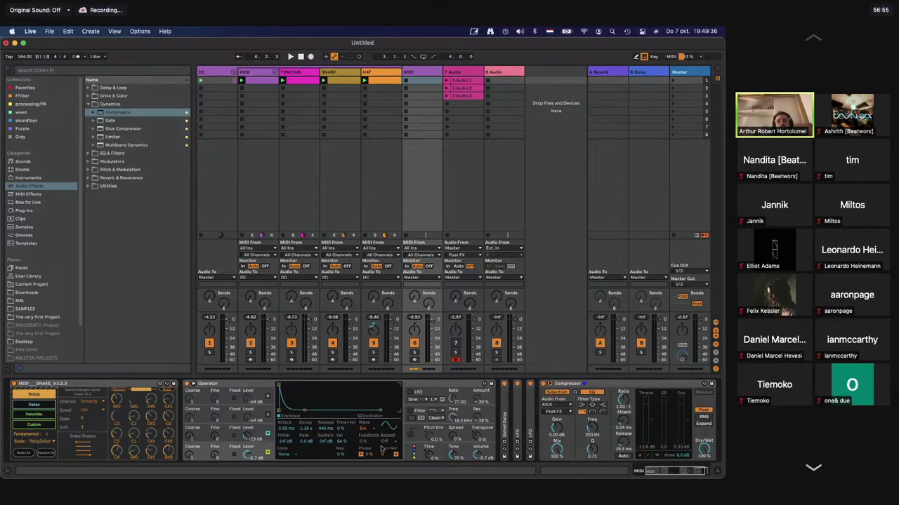
pyautogui.click(407, 450)
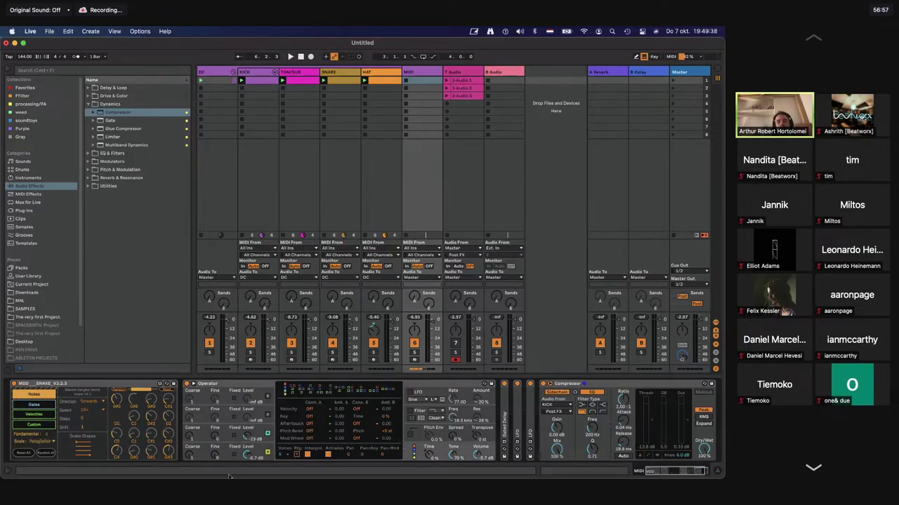
pyautogui.click(235, 456)
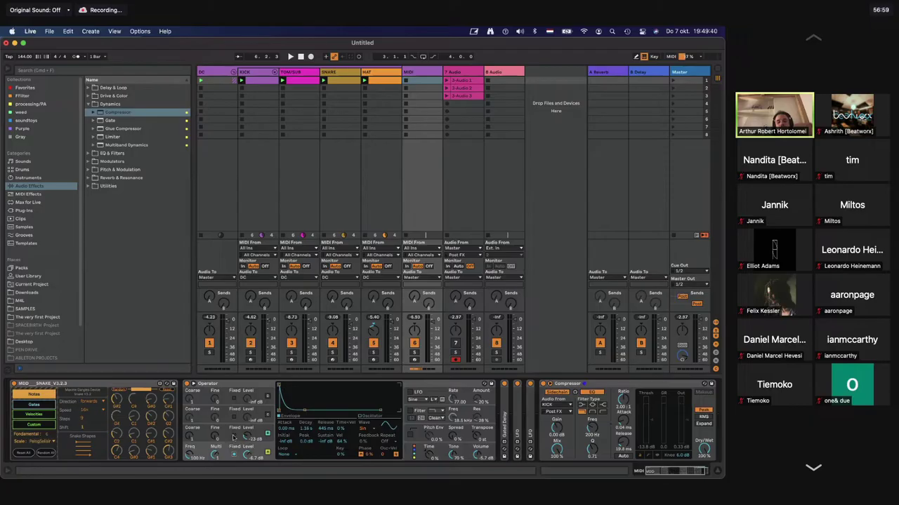
pyautogui.click(233, 436)
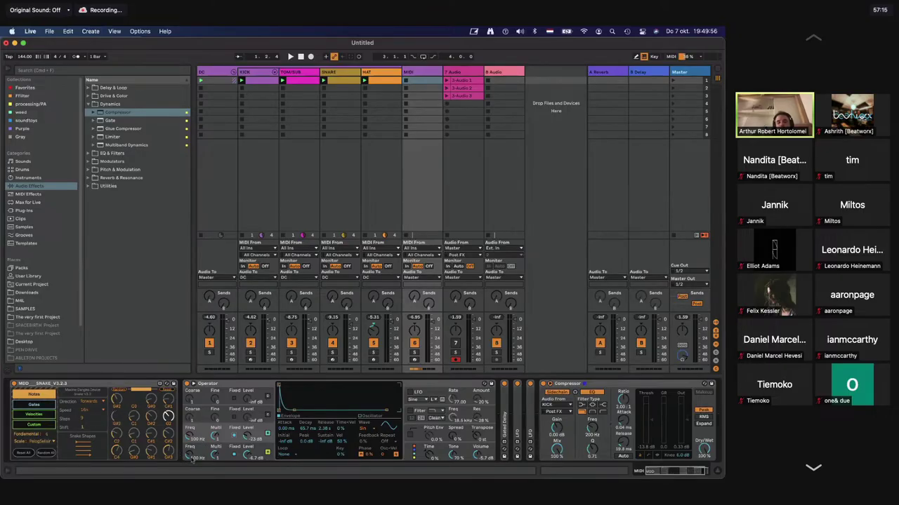
pyautogui.rightClick(195, 455)
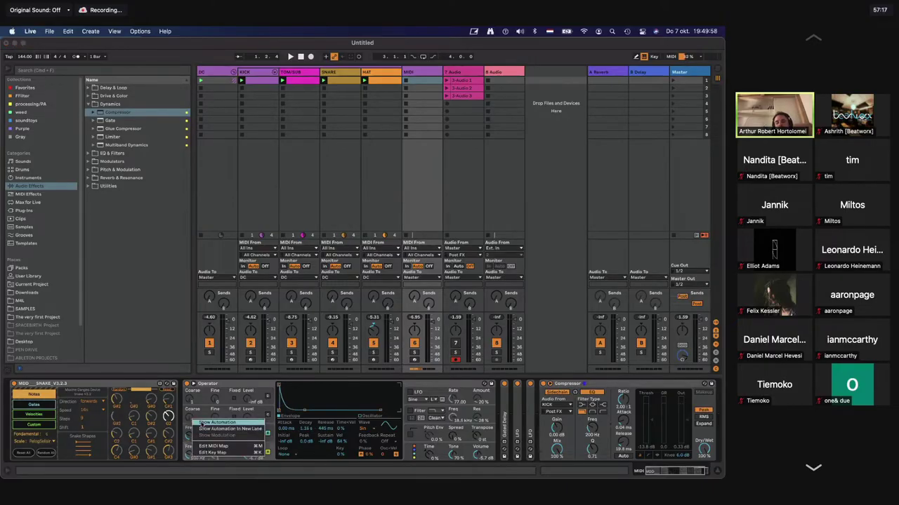
pyautogui.click(203, 422)
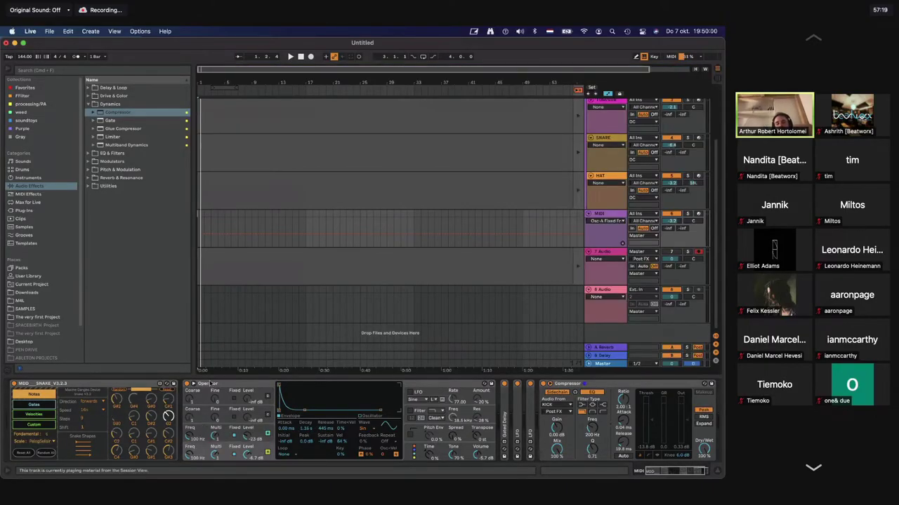
pyautogui.press('Tab')
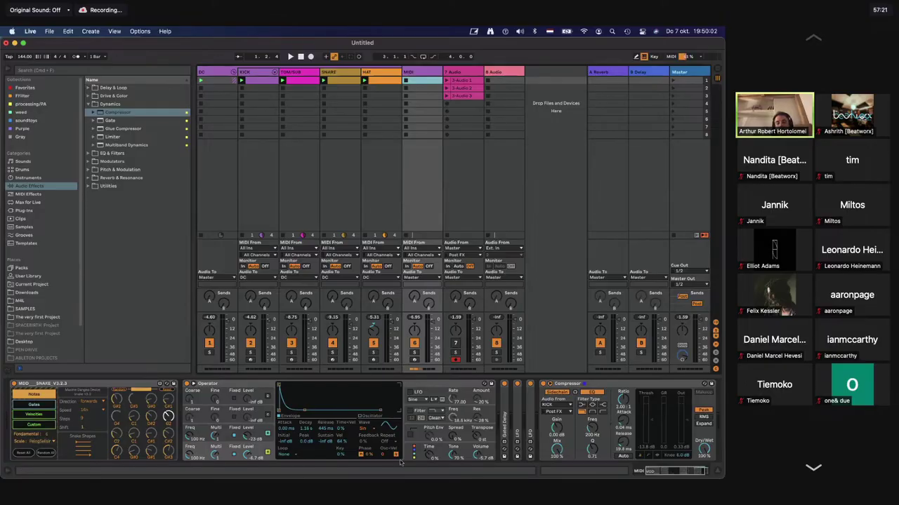
# Step: Route Operator's Key modulation to OSC Fixed Frequency with an amount of 100
pyautogui.click(406, 452)
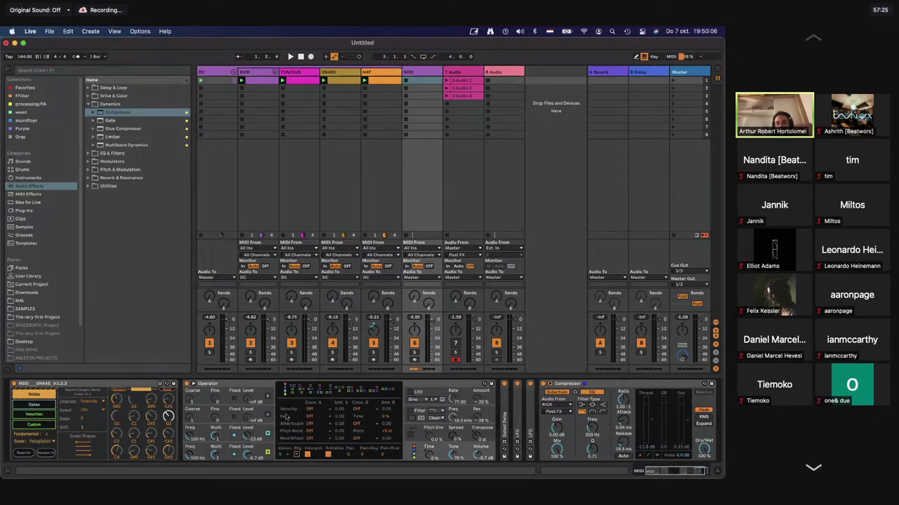
pyautogui.click(318, 417)
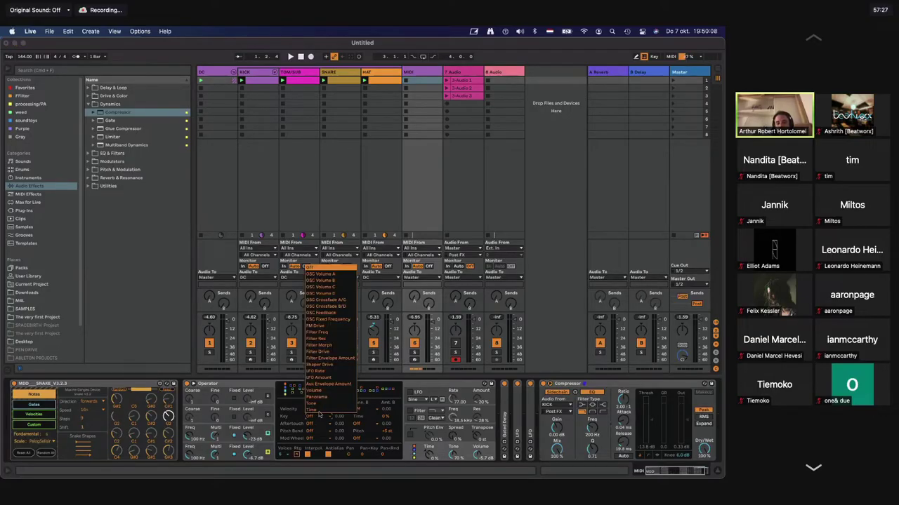
pyautogui.click(286, 419)
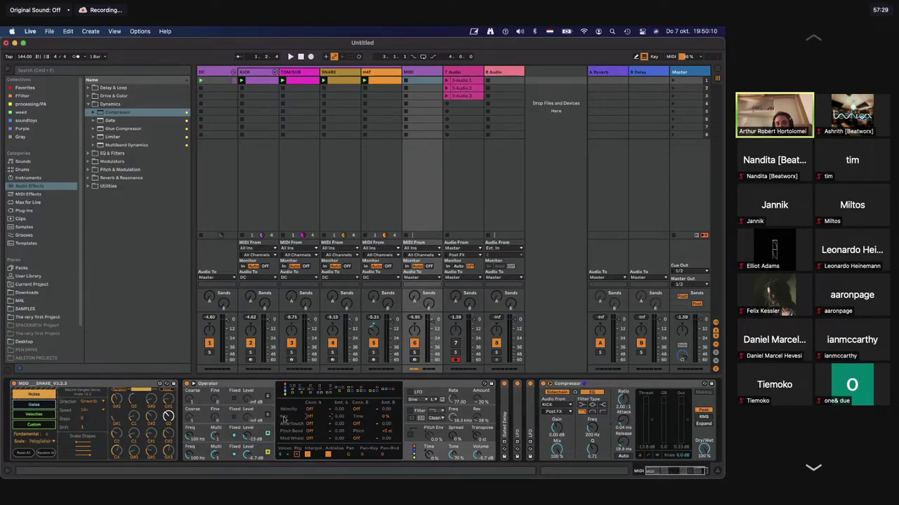
pyautogui.click(318, 419)
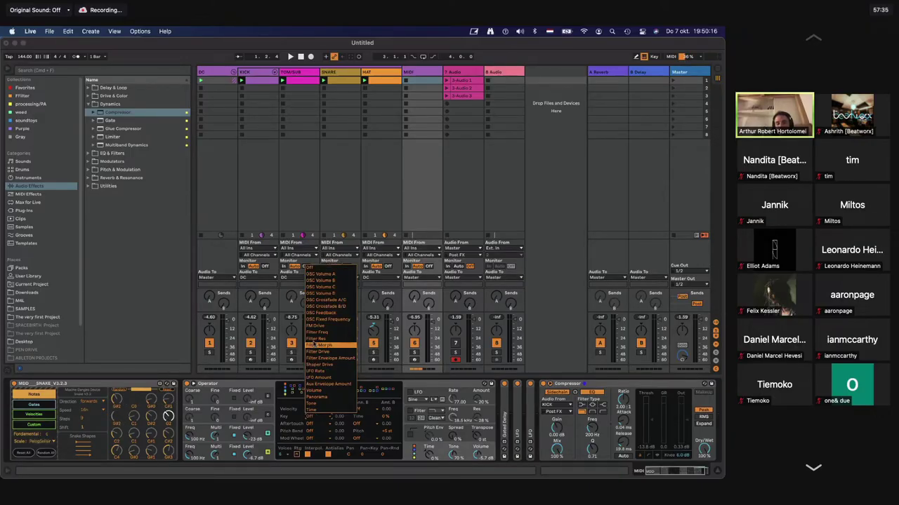
pyautogui.click(315, 319)
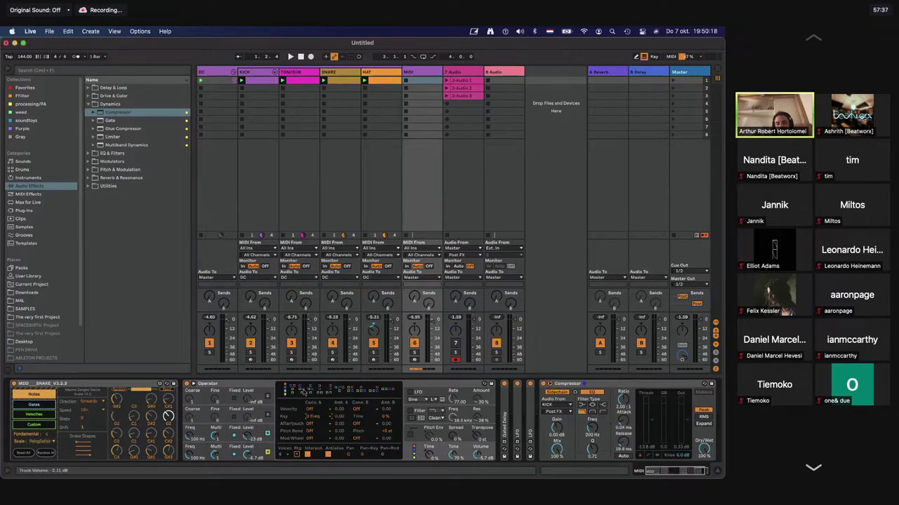
pyautogui.moveTo(337, 417); pyautogui.dragTo(342, 405)
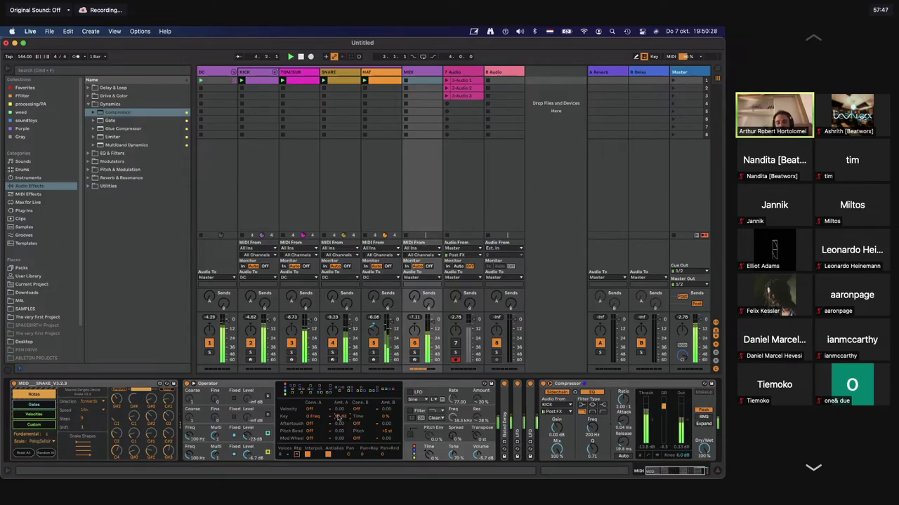
pyautogui.moveTo(339, 417); pyautogui.dragTo(339, 355)
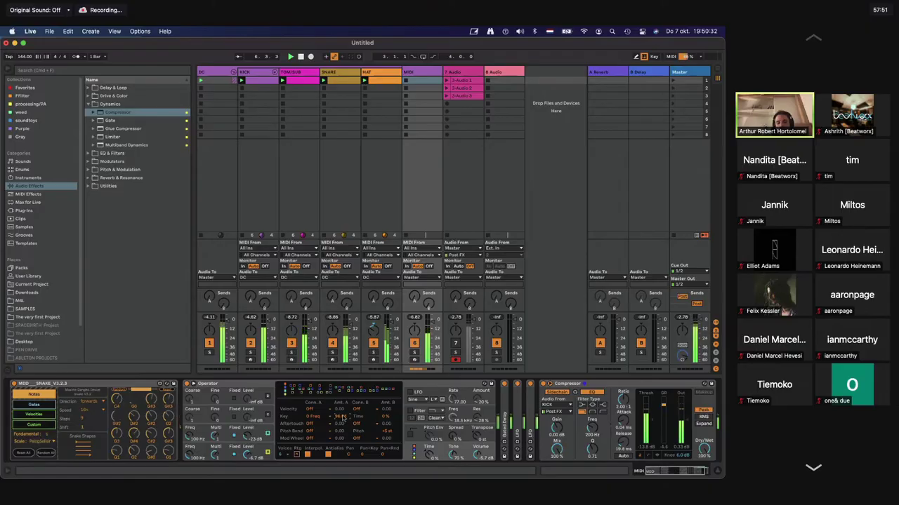
# Step: Raise oscillator A's fixed frequency to 147 Hz and return to Operator's global modulation settings
pyautogui.click(188, 452)
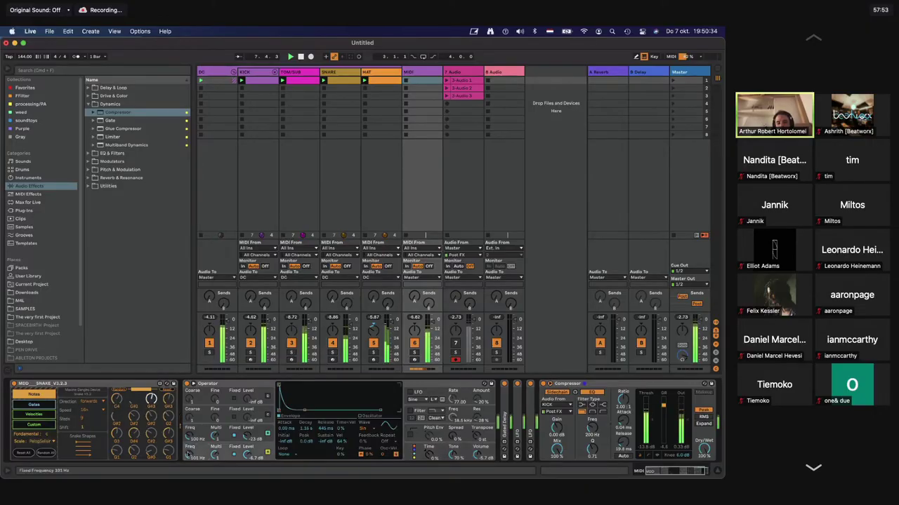
pyautogui.scroll(2, 189, 448)
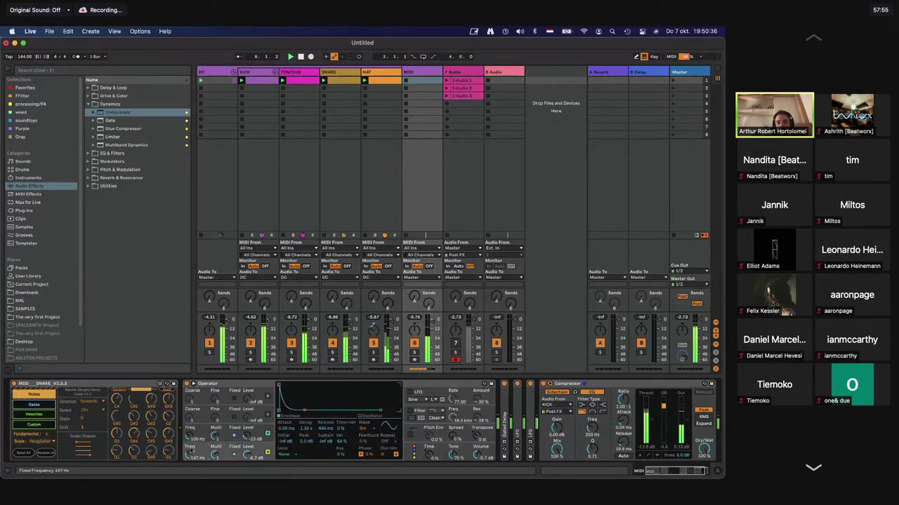
pyautogui.click(476, 455)
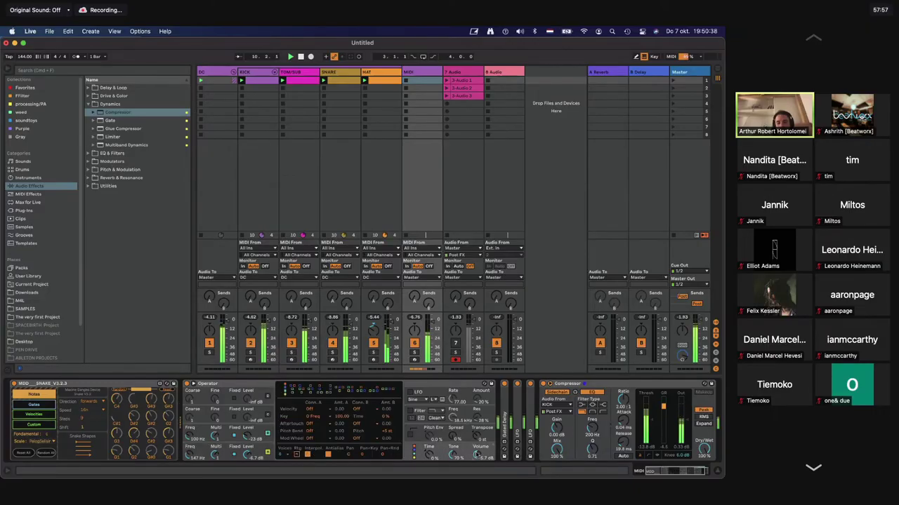